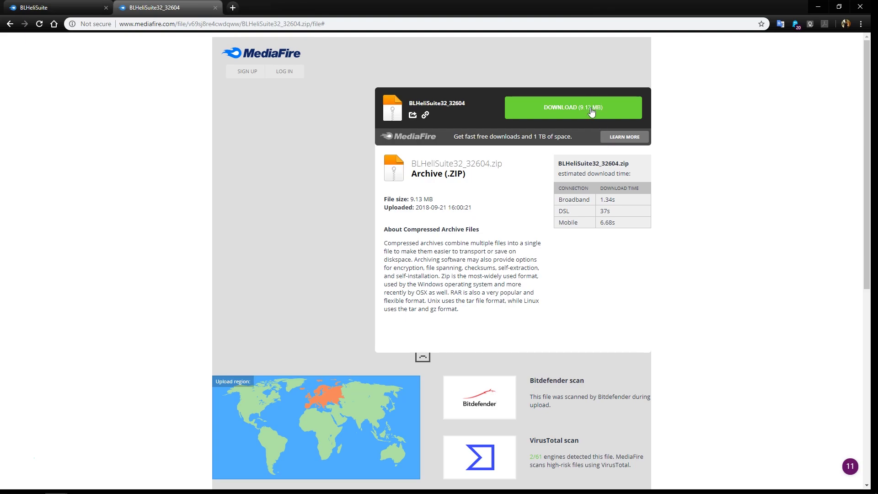
Launch BLHeliSuite32 from the extracted BLHeliSuite32_32604 folder and close the folder window
{"action": "left_click", "coordinate": [819, 7]}
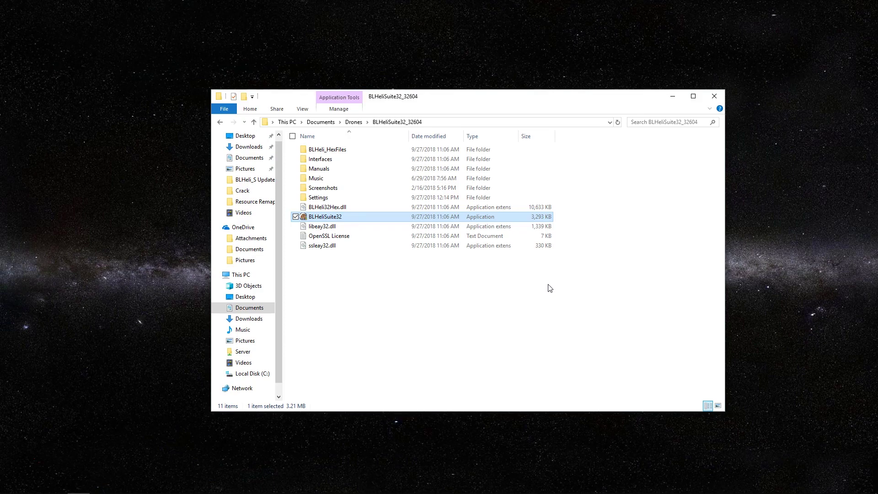
{"action": "double_click", "coordinate": [336, 217]}
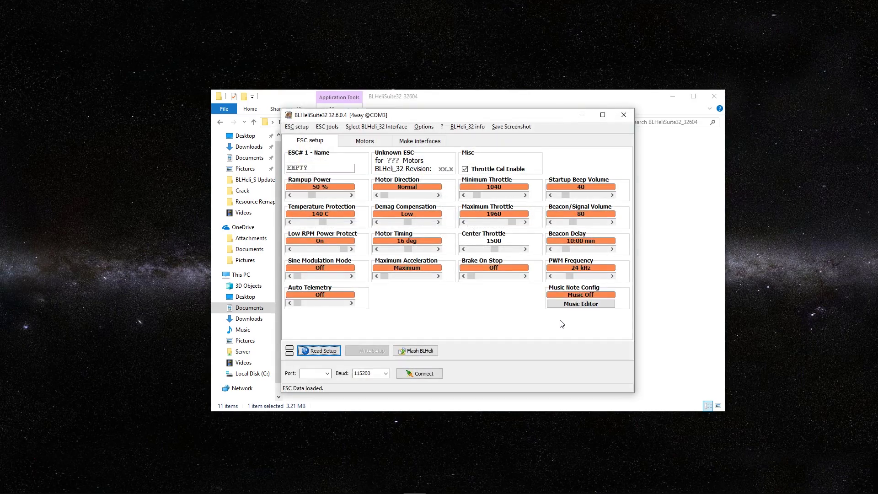
{"action": "left_click", "coordinate": [716, 98]}
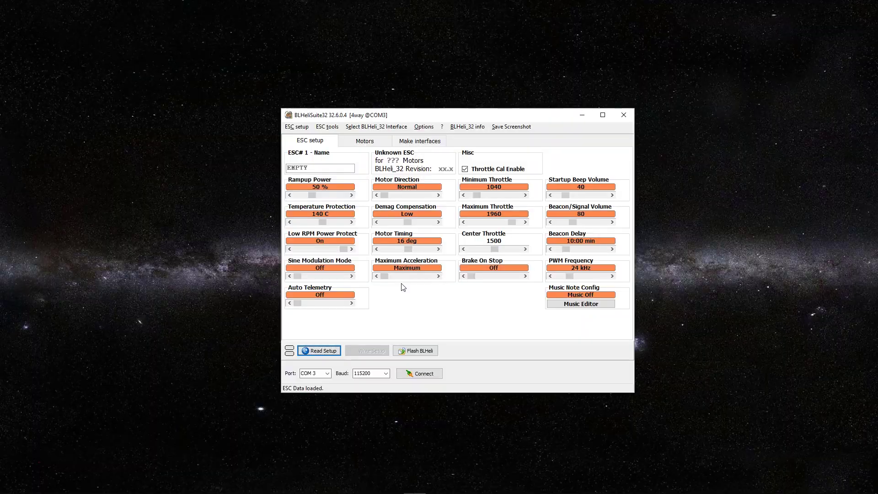
Connect to the flight controller on COM3 at 115200 baud and read the setup of all connected ESCs
{"action": "left_click", "coordinate": [325, 373]}
{"action": "left_click", "coordinate": [323, 382]}
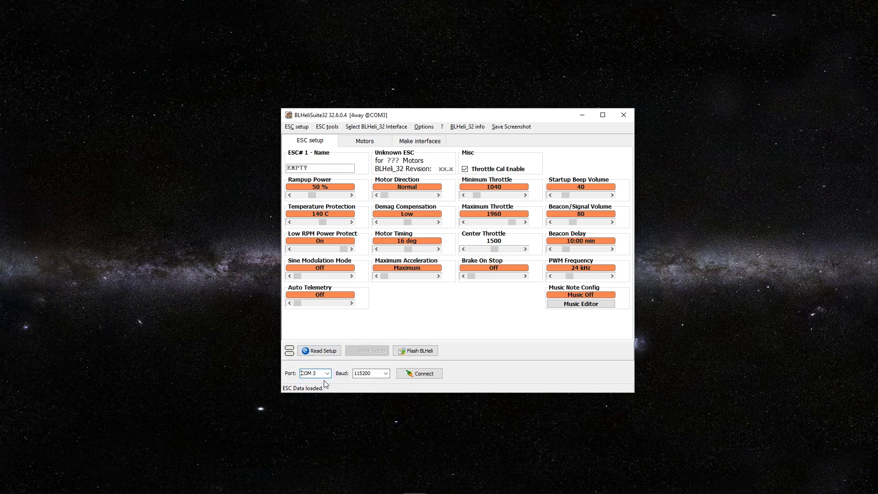
{"action": "left_click", "coordinate": [417, 375]}
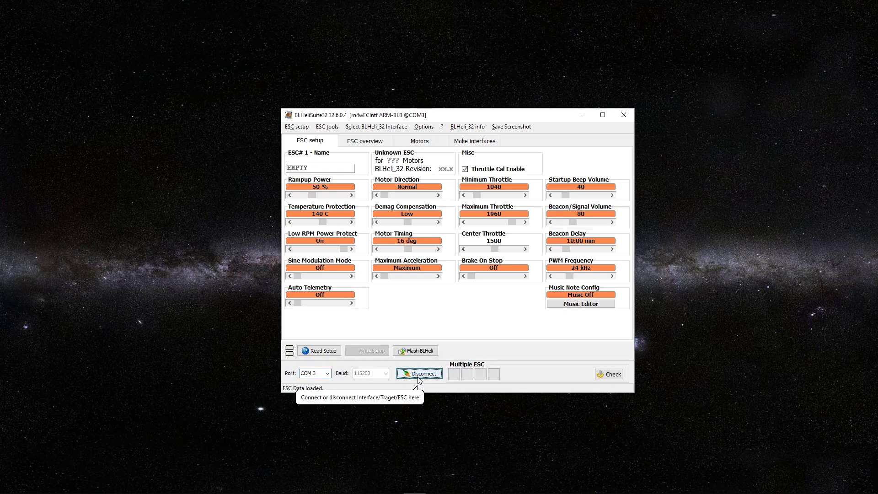
{"action": "left_click", "coordinate": [608, 375]}
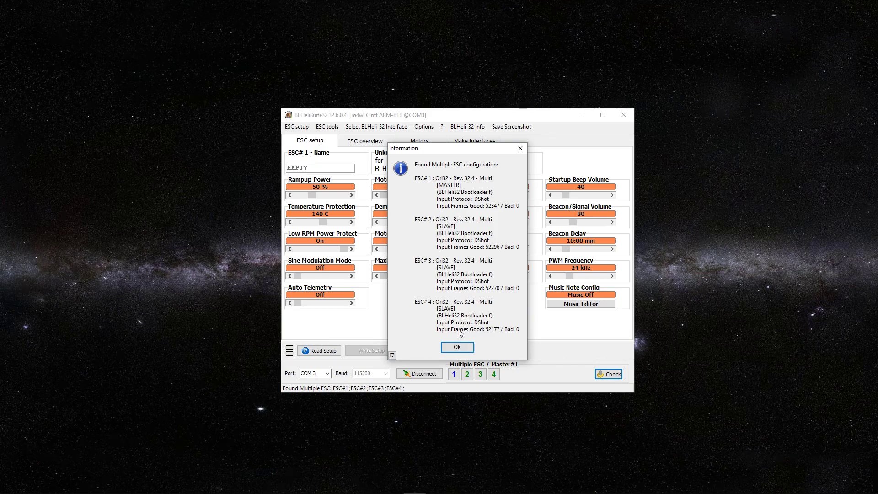
{"action": "left_click", "coordinate": [458, 346]}
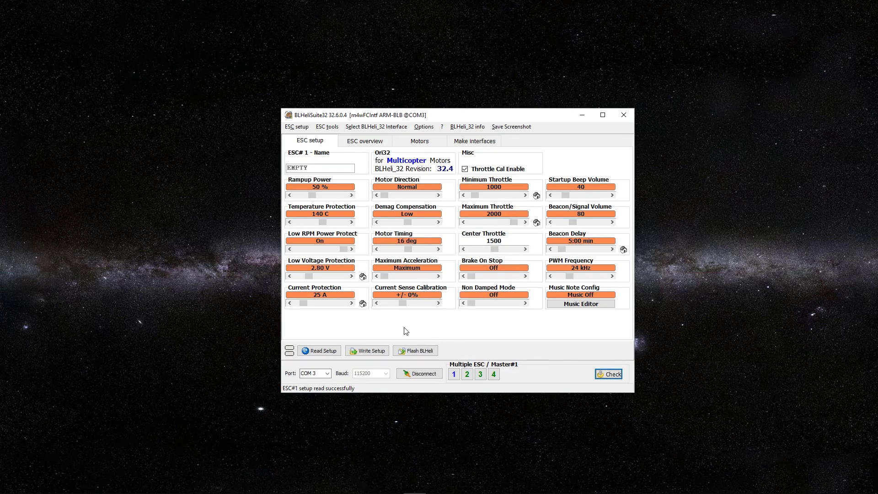
Flash all four ESCs with Ori32 MULTI firmware revision 32.6 and acknowledge the ESC configuration report
{"action": "left_click", "coordinate": [421, 353]}
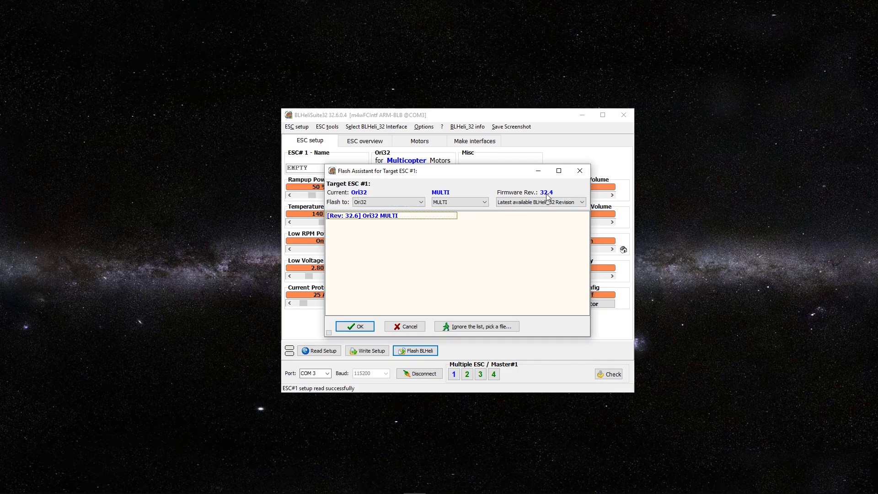
{"action": "left_click", "coordinate": [567, 202]}
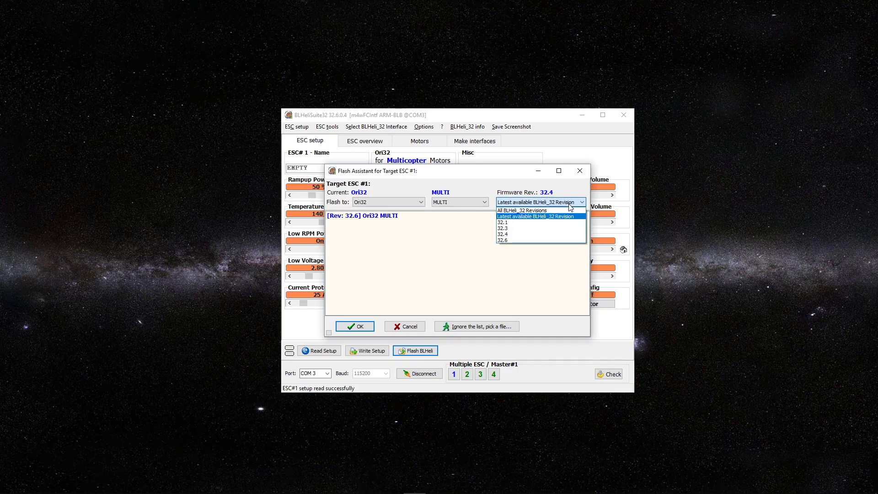
{"action": "left_click", "coordinate": [523, 243]}
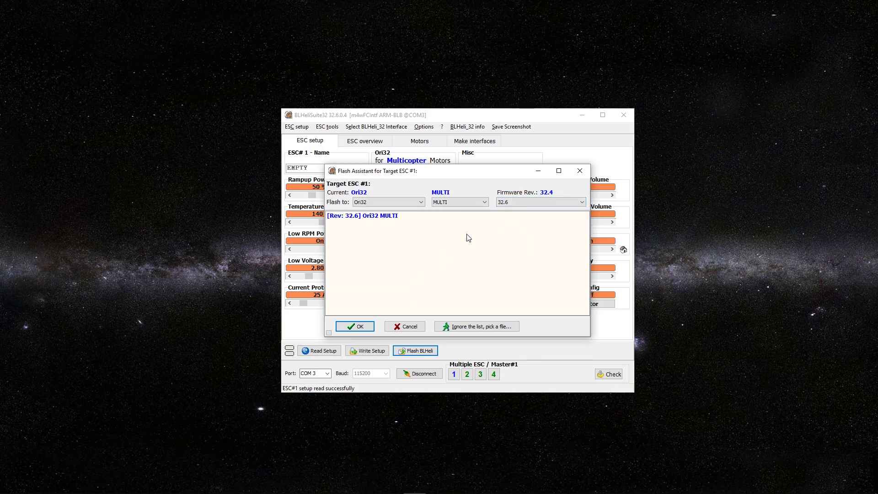
{"action": "left_click", "coordinate": [361, 327]}
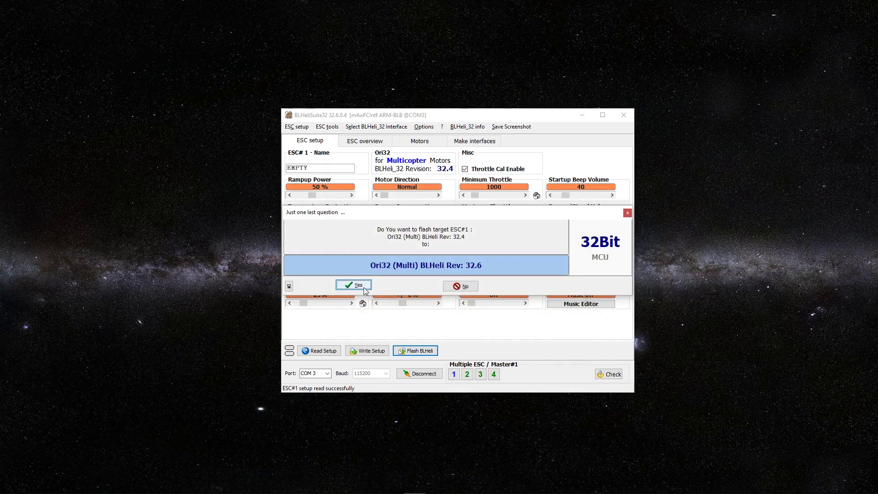
{"action": "left_click", "coordinate": [365, 290]}
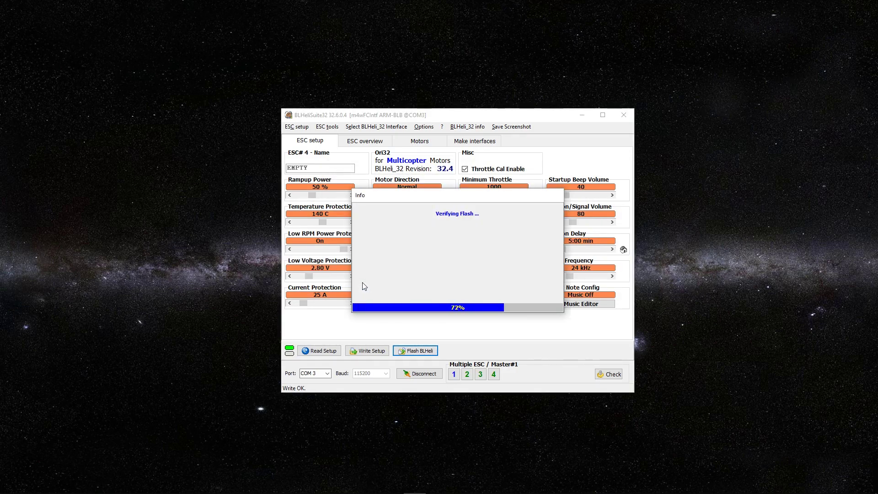
{"action": "left_click", "coordinate": [438, 269]}
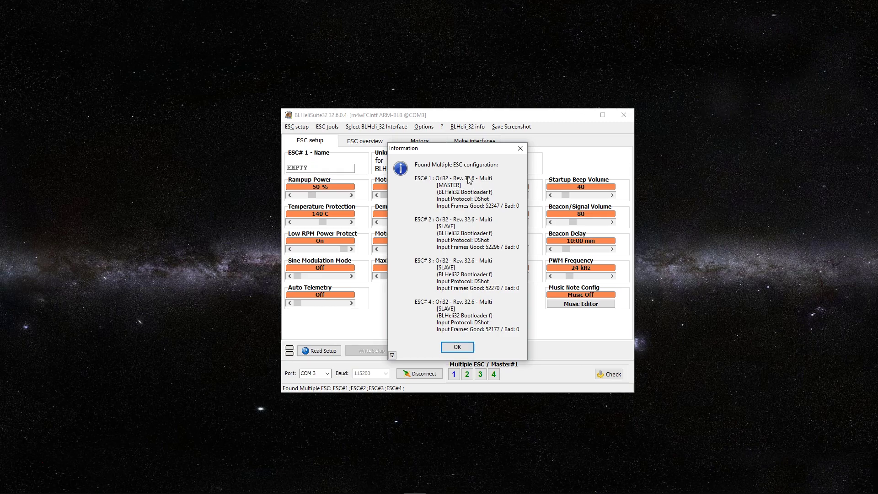
{"action": "left_click", "coordinate": [457, 347]}
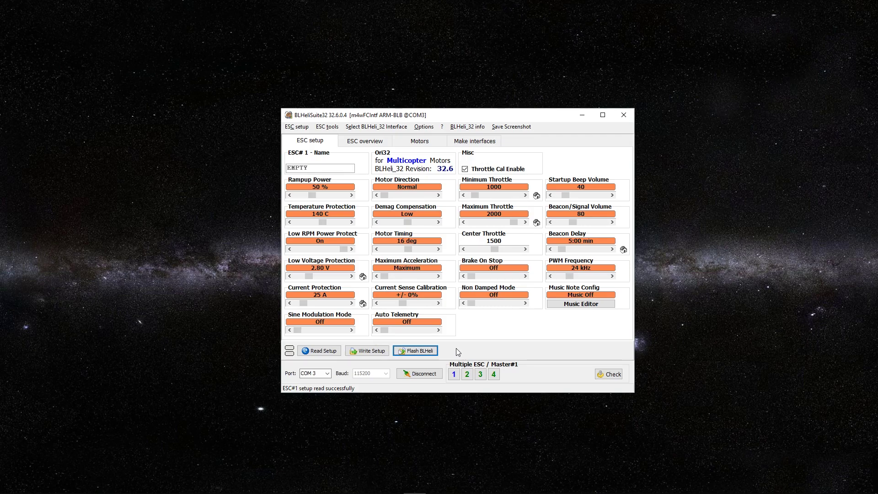
Disconnect the flight controller, reconnect it on COM3 and read the setup of the flashed ESCs
{"action": "left_click", "coordinate": [435, 376]}
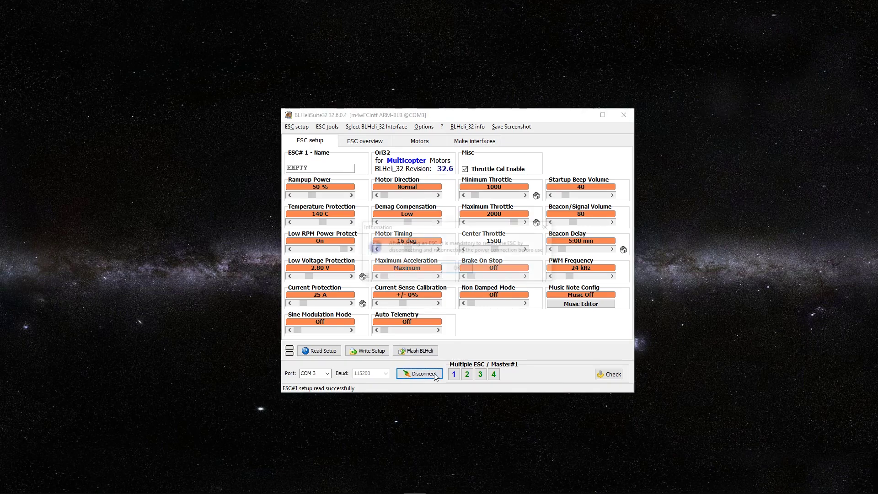
{"action": "left_click", "coordinate": [461, 272]}
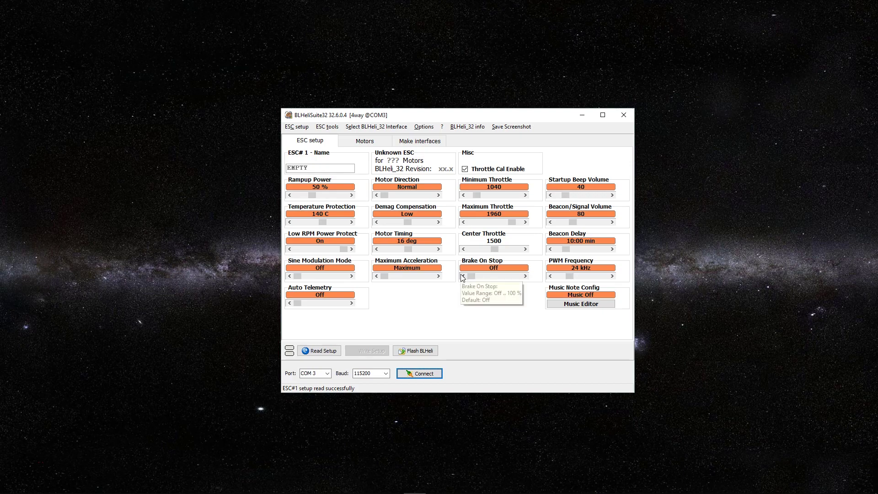
{"action": "left_click", "coordinate": [319, 374]}
{"action": "left_click", "coordinate": [327, 374]}
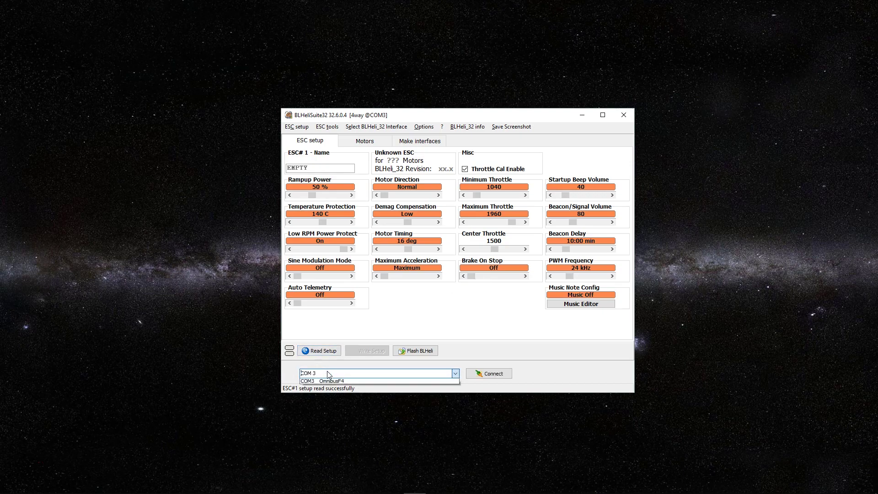
{"action": "left_click", "coordinate": [329, 380]}
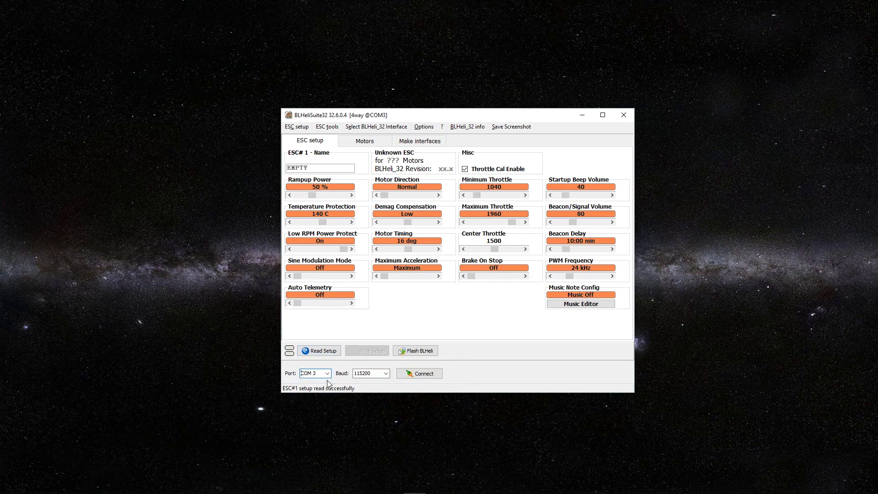
{"action": "left_click", "coordinate": [424, 374]}
{"action": "left_click", "coordinate": [609, 374]}
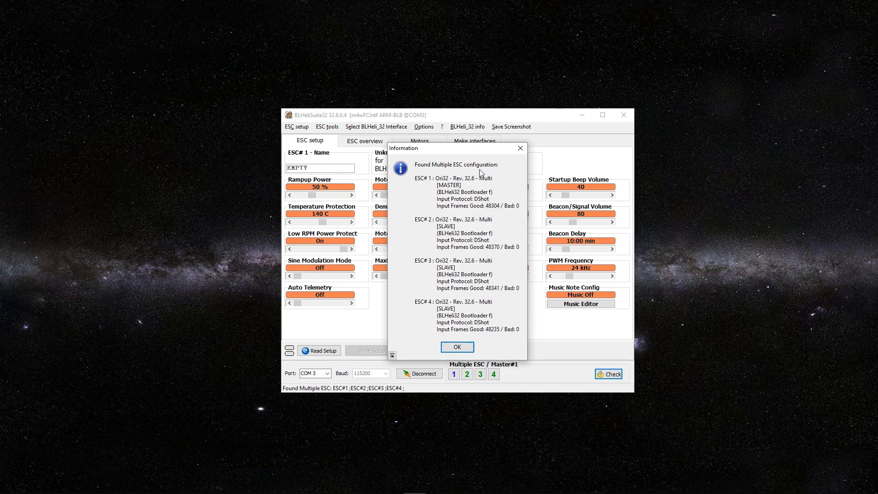
{"action": "left_click", "coordinate": [464, 347]}
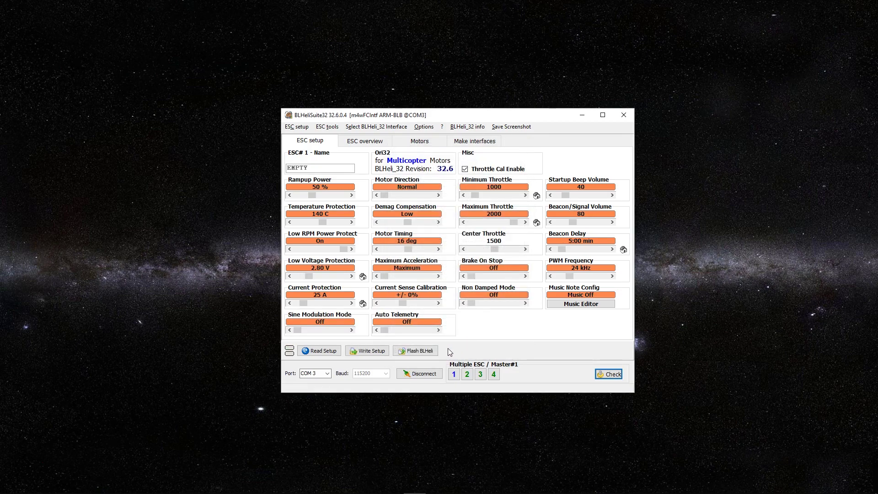
Disconnect the flight controller and test motor 4 with motor control enabled, switching motor control off at the end
{"action": "left_click", "coordinate": [433, 376]}
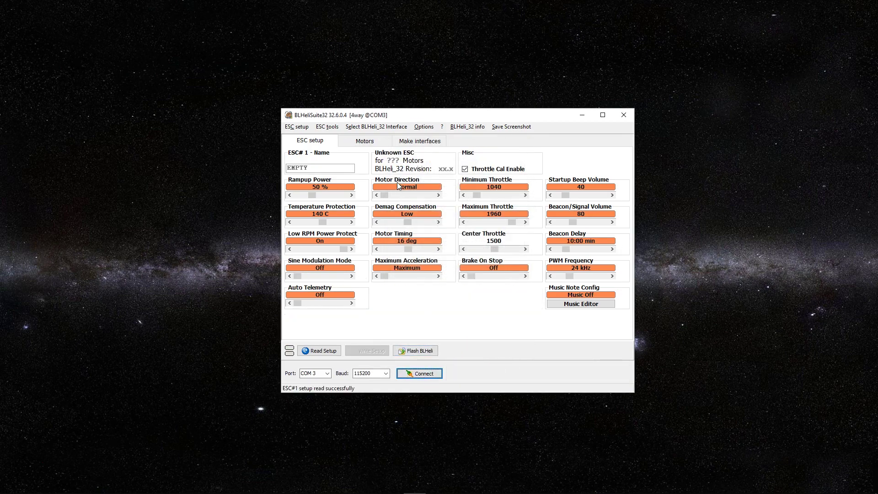
{"action": "left_click", "coordinate": [375, 148]}
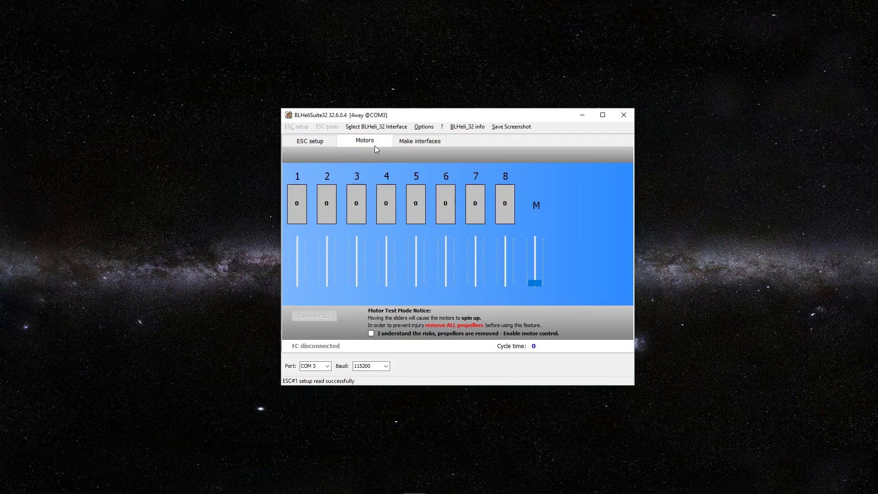
{"action": "left_click", "coordinate": [371, 333]}
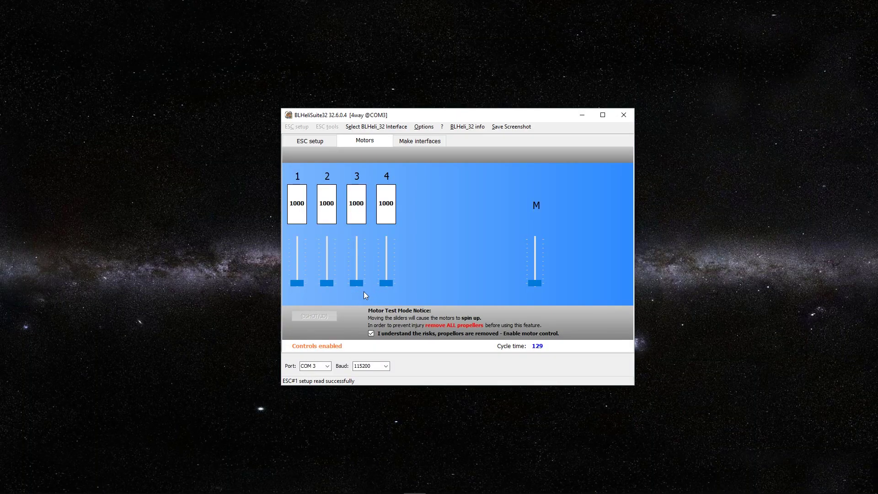
{"action": "left_click", "coordinate": [386, 284]}
{"action": "left_click", "coordinate": [371, 334]}
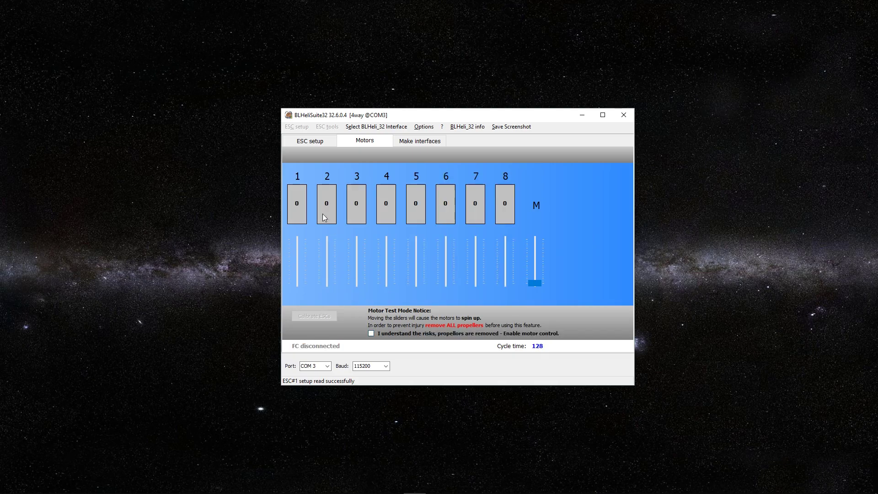
Return to the ESC settings, reconnect on COM3 and read the setup of all four ESCs
{"action": "left_click", "coordinate": [306, 141]}
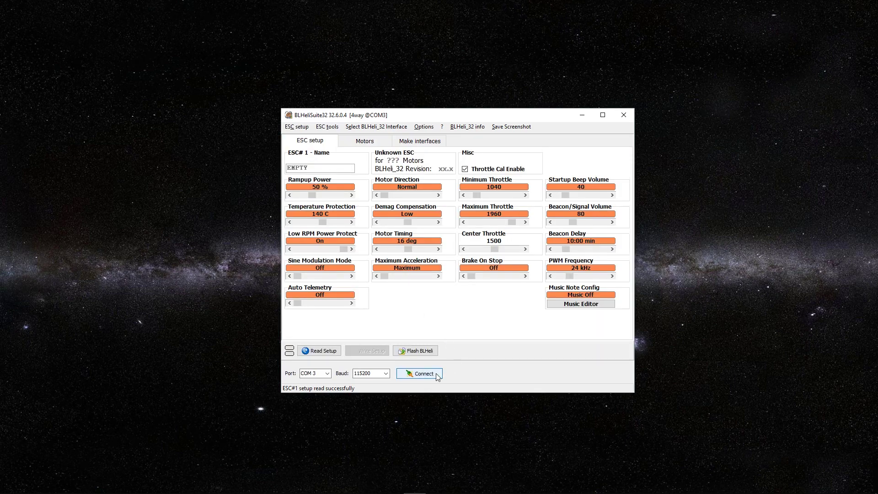
{"action": "left_click", "coordinate": [329, 374]}
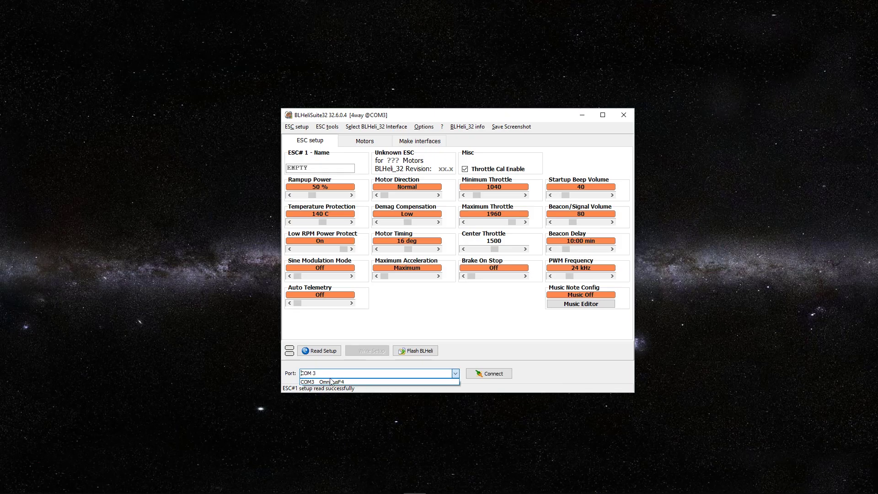
{"action": "left_click", "coordinate": [316, 381]}
{"action": "left_click", "coordinate": [417, 374]}
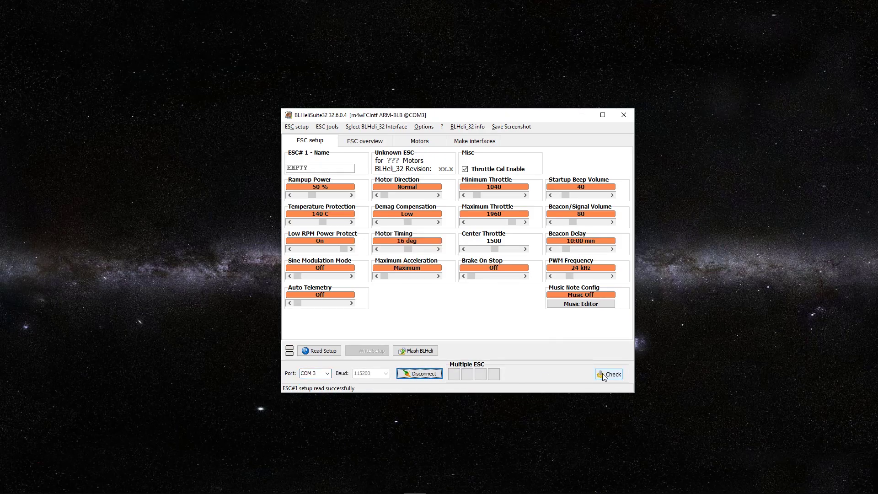
{"action": "left_click", "coordinate": [609, 375]}
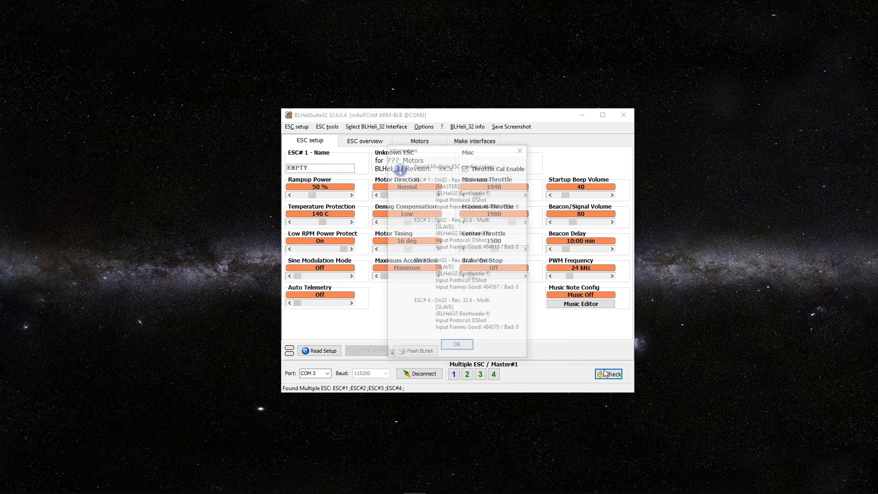
{"action": "left_click", "coordinate": [454, 348]}
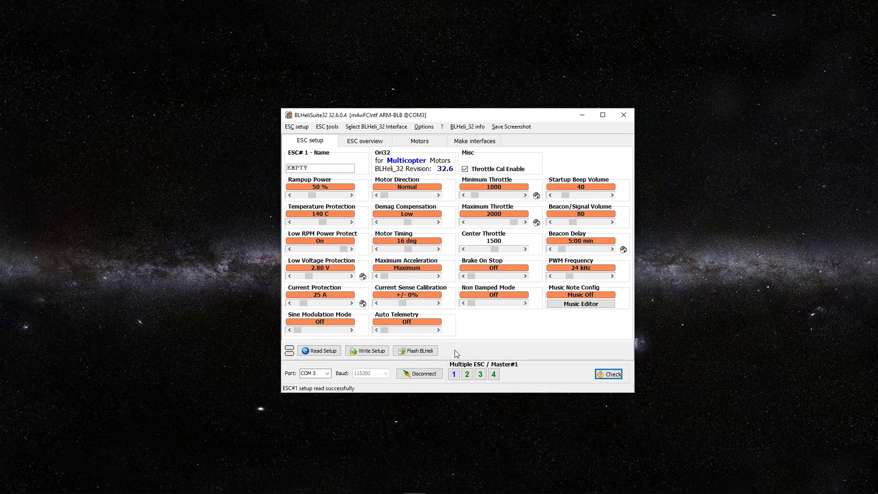
Deselect ESCs 2, 3 and 4, set the motor direction of ESC 1 to Reversed and write its setup
{"action": "left_click", "coordinate": [467, 374]}
{"action": "left_click", "coordinate": [481, 374]}
{"action": "left_click", "coordinate": [493, 375]}
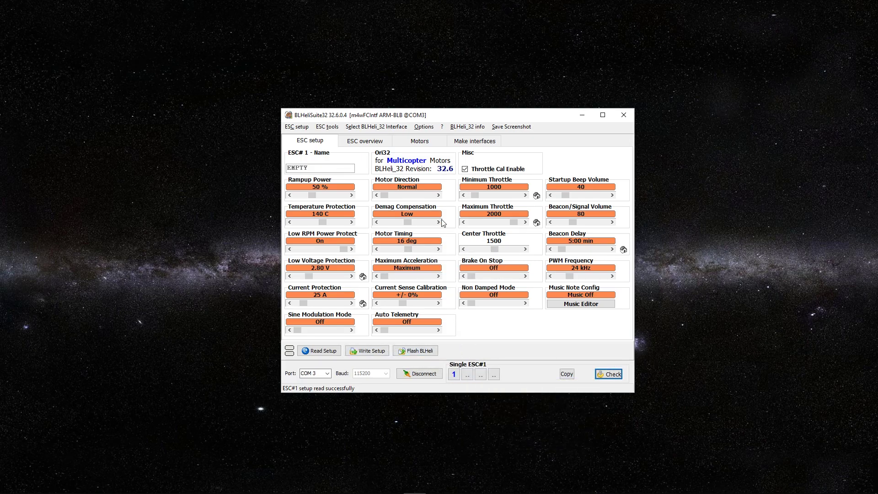
{"action": "left_click", "coordinate": [439, 195]}
{"action": "left_click", "coordinate": [372, 351]}
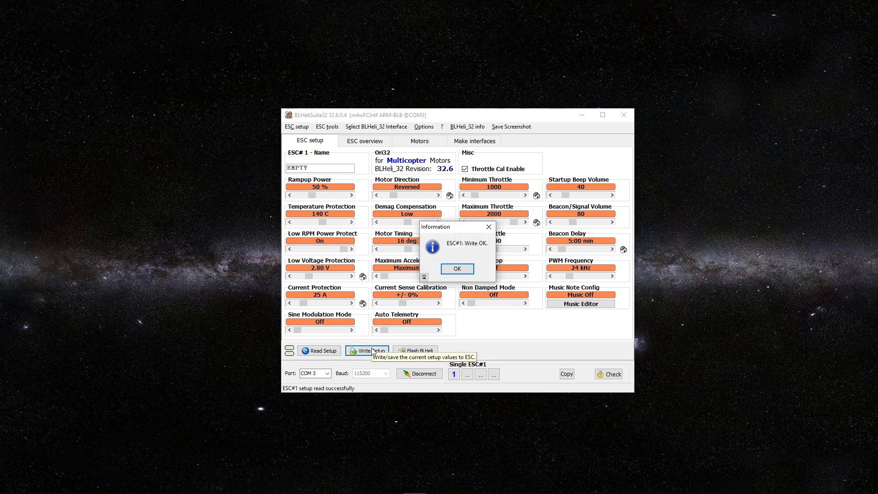
{"action": "left_click", "coordinate": [457, 269]}
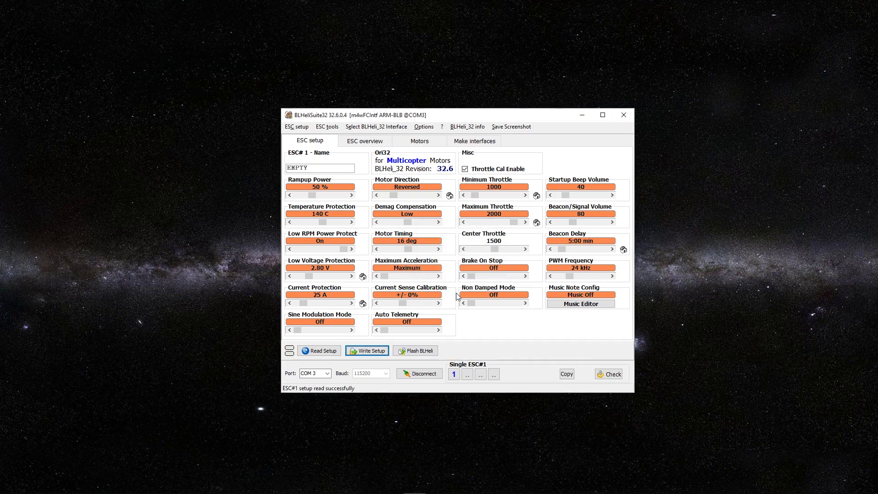
Target ESC 3 alone, set its motor direction to Reversed and write its setup
{"action": "left_click", "coordinate": [455, 374]}
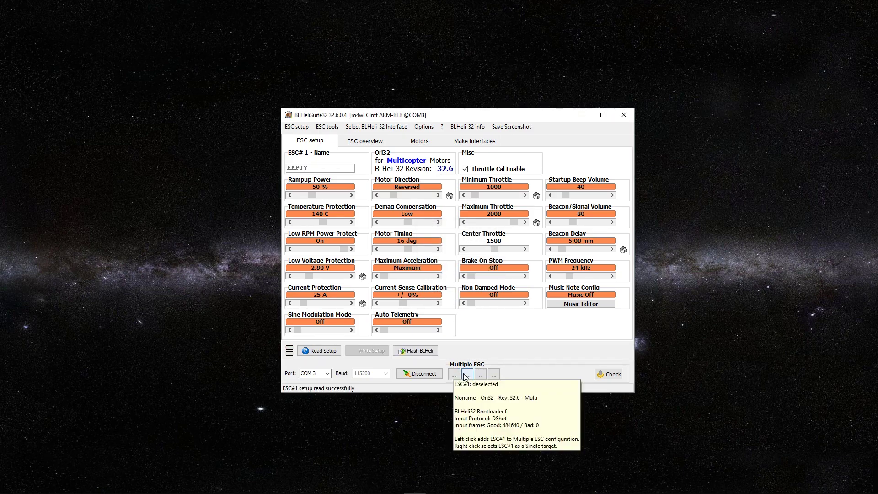
{"action": "right_click", "coordinate": [481, 374]}
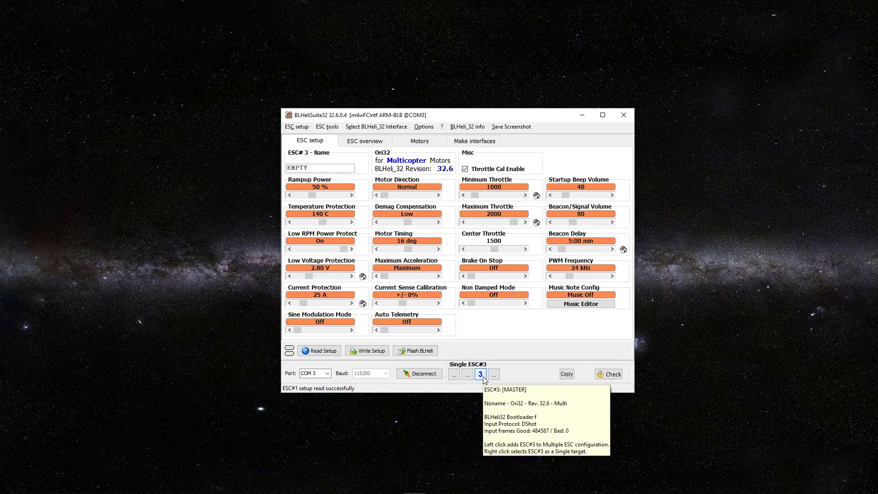
{"action": "left_click", "coordinate": [438, 196]}
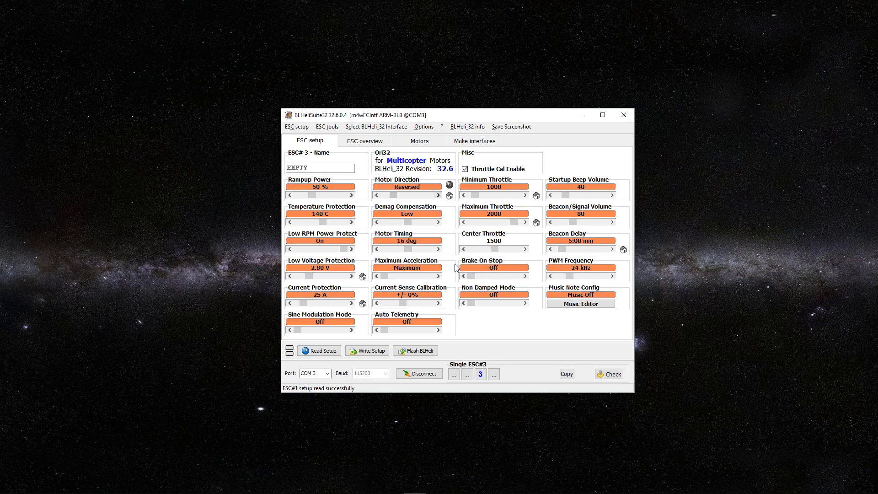
{"action": "left_click", "coordinate": [377, 352]}
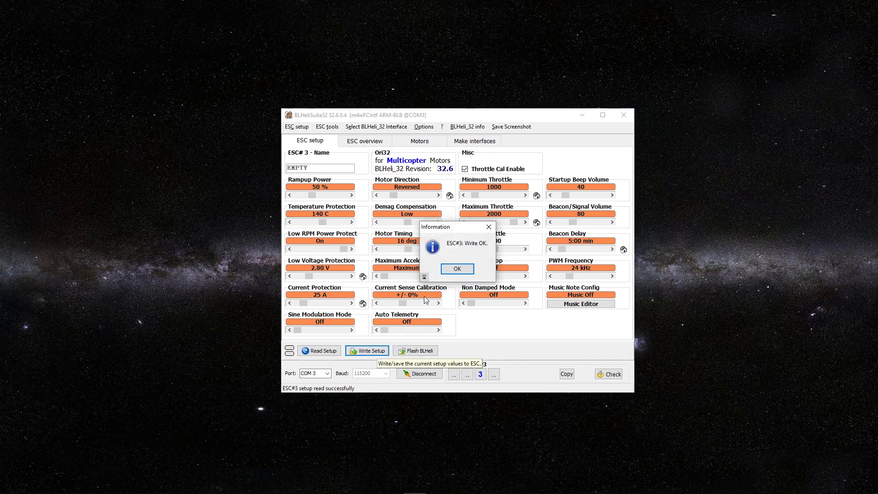
{"action": "left_click", "coordinate": [456, 269]}
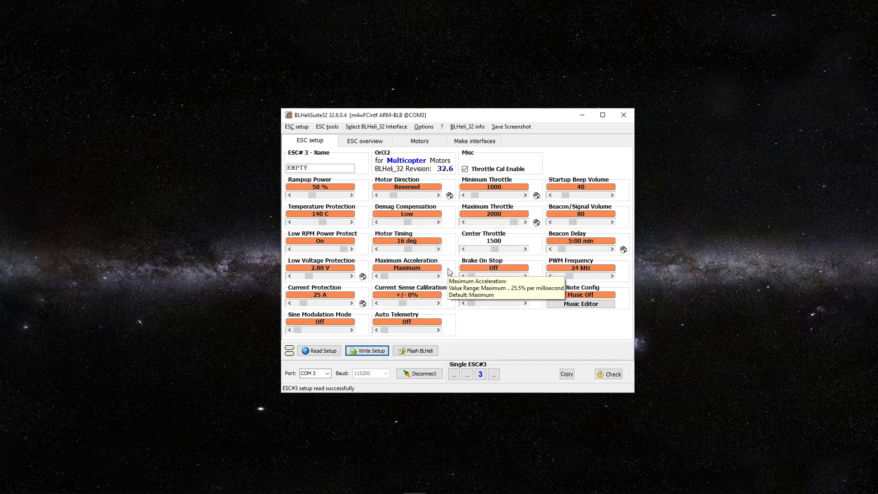
Disconnect the flight controller and enable motor control for another motor test, returning to the ESC settings at the end
{"action": "left_click", "coordinate": [421, 377]}
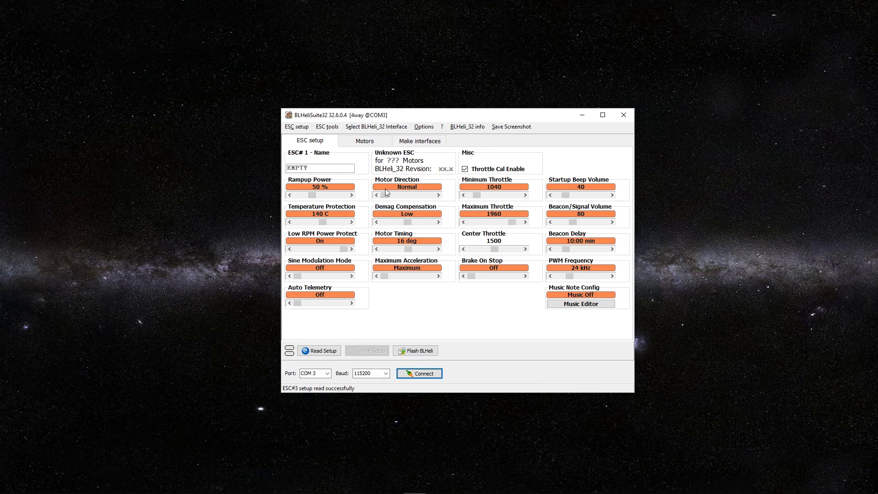
{"action": "left_click", "coordinate": [366, 144]}
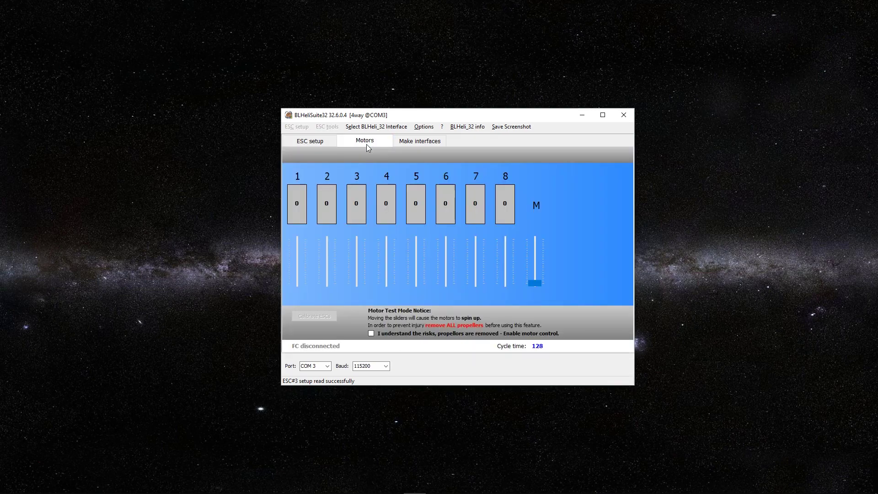
{"action": "left_click", "coordinate": [371, 333]}
{"action": "left_click", "coordinate": [315, 146]}
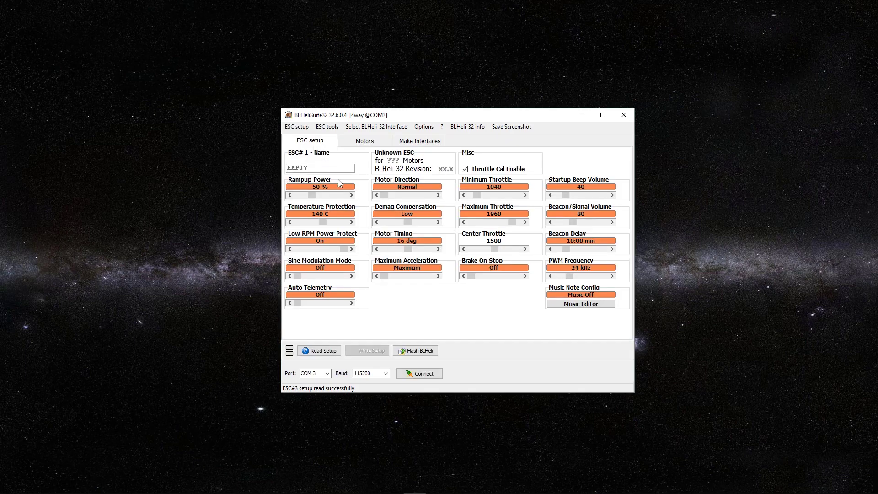